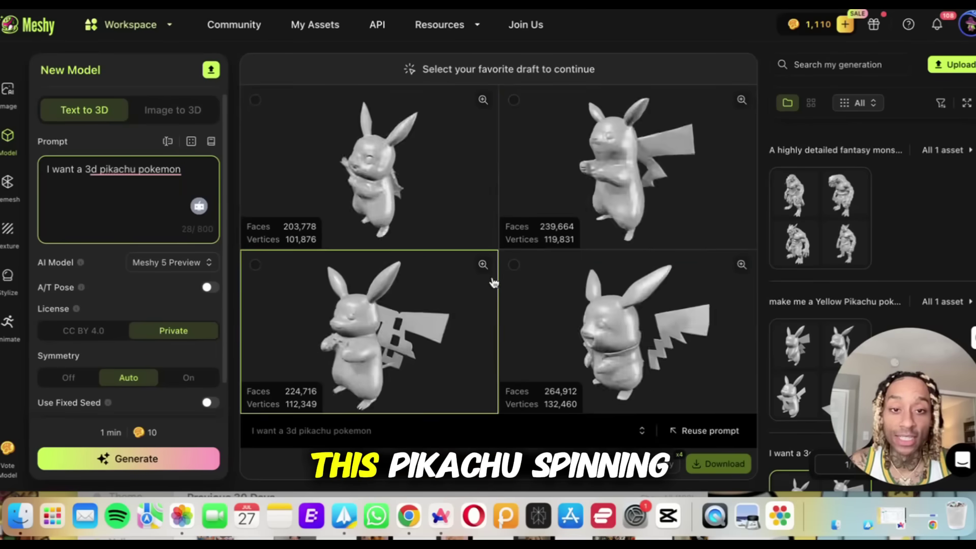
- Scroll down to view the four untextured Pikachu drafts in the draft grid
scroll(480, 226, down, 1)
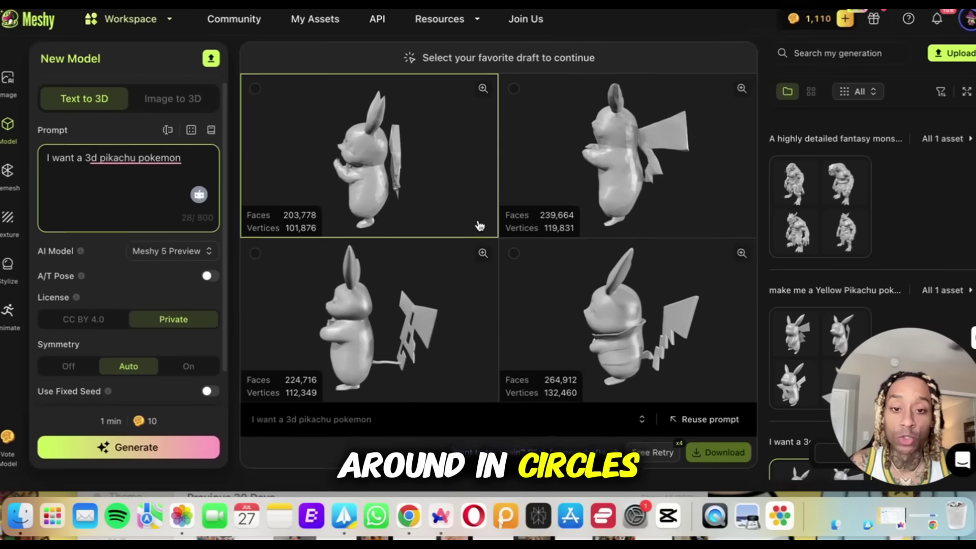
- Reword the Yellow Pikachu prompt to 'I want a 3d monster' and generate new drafts
click(794, 356)
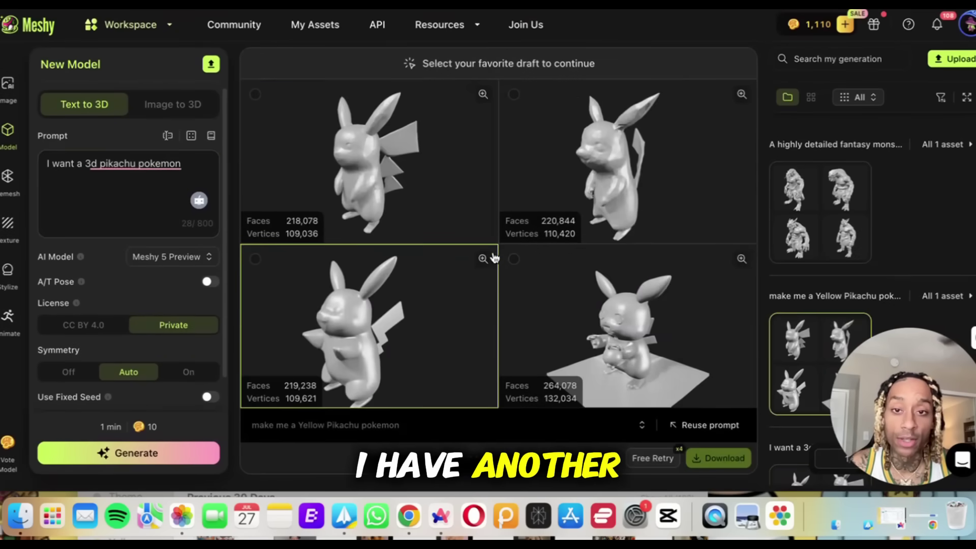
click(145, 173)
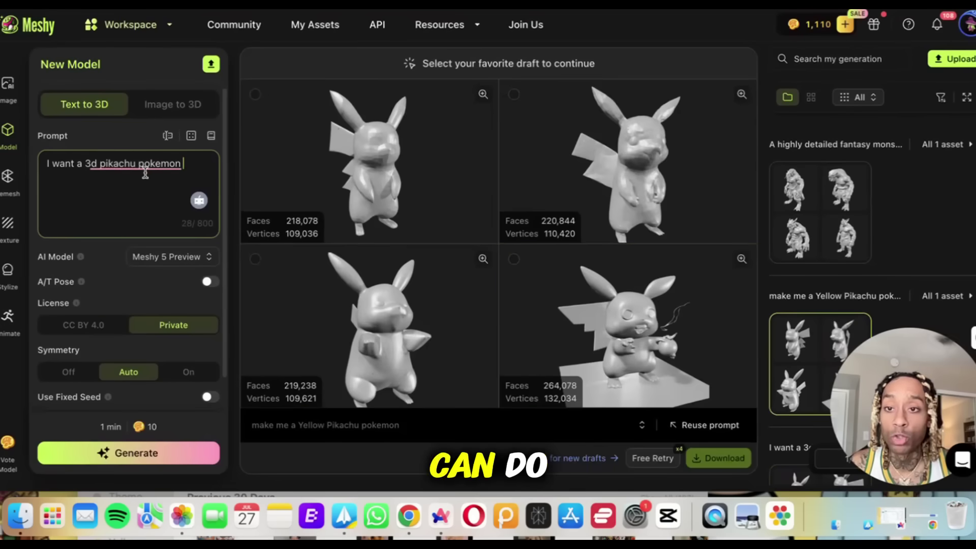
click(138, 165)
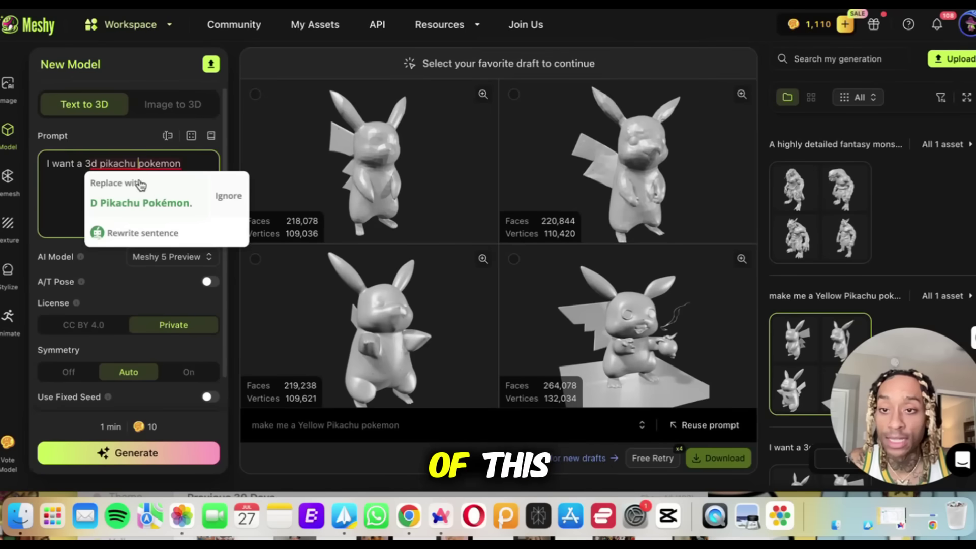
key(BackSpace)
key(BackSpace)
key(BackSpace)
key(BackSpace)
key(BackSpace)
key(BackSpace)
key(BackSpace)
key(BackSpace)
key(Delete)
key(Delete)
key(Delete)
key(Delete)
key(Delete)
key(Delete)
key(Delete)
text(monster)
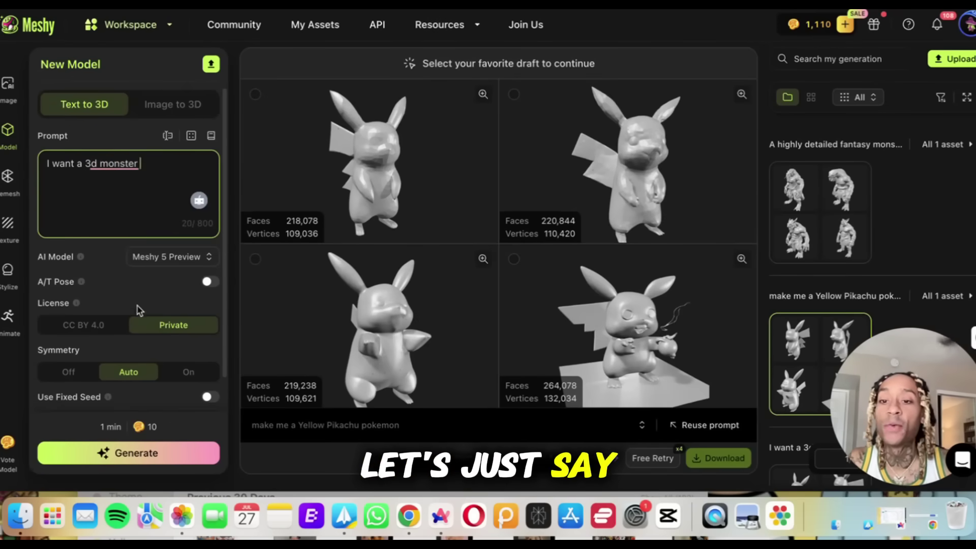
click(160, 452)
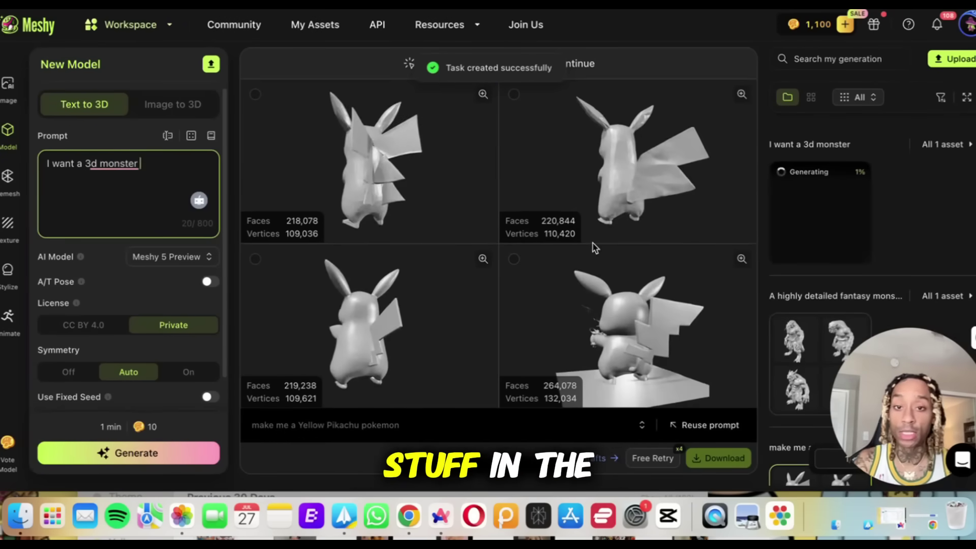
scroll(595, 248, up, 1)
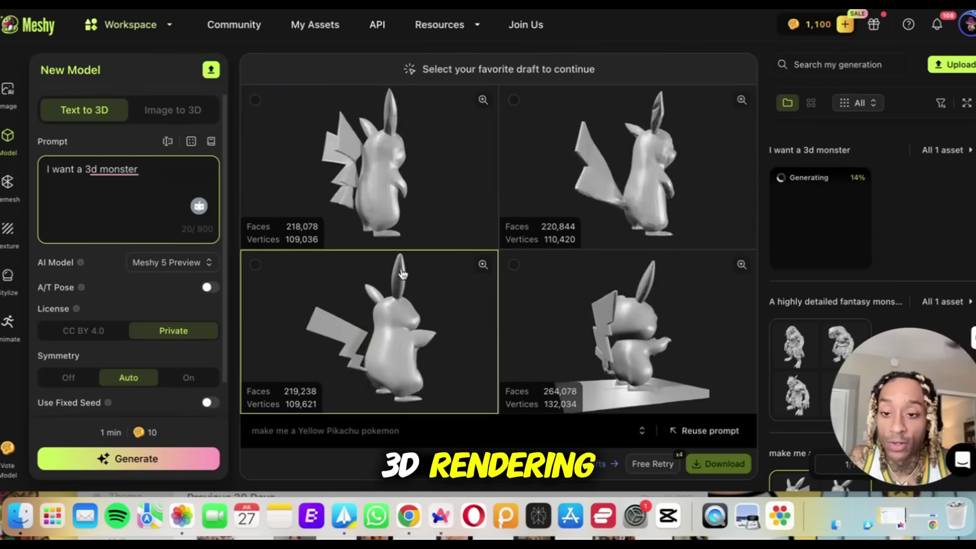
click(138, 436)
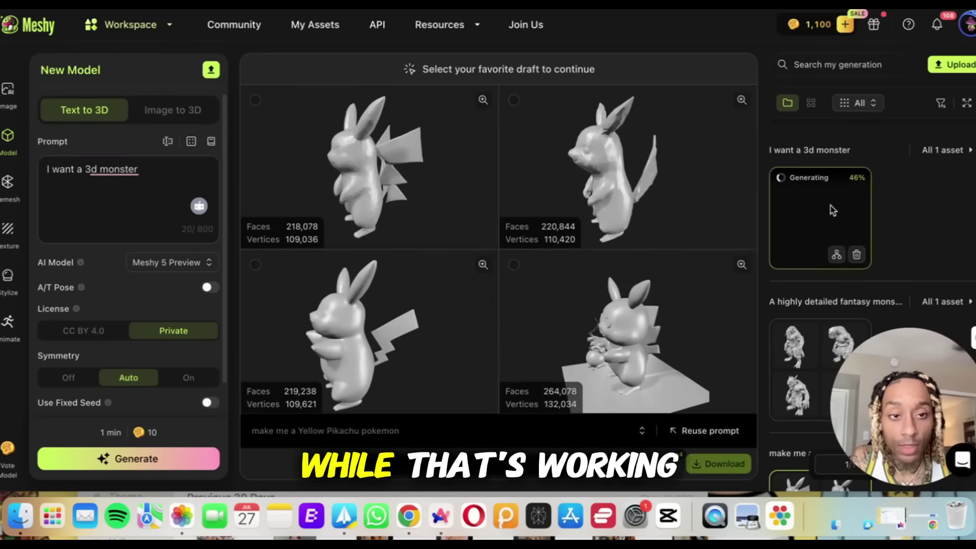
scroll(608, 330, down, 1)
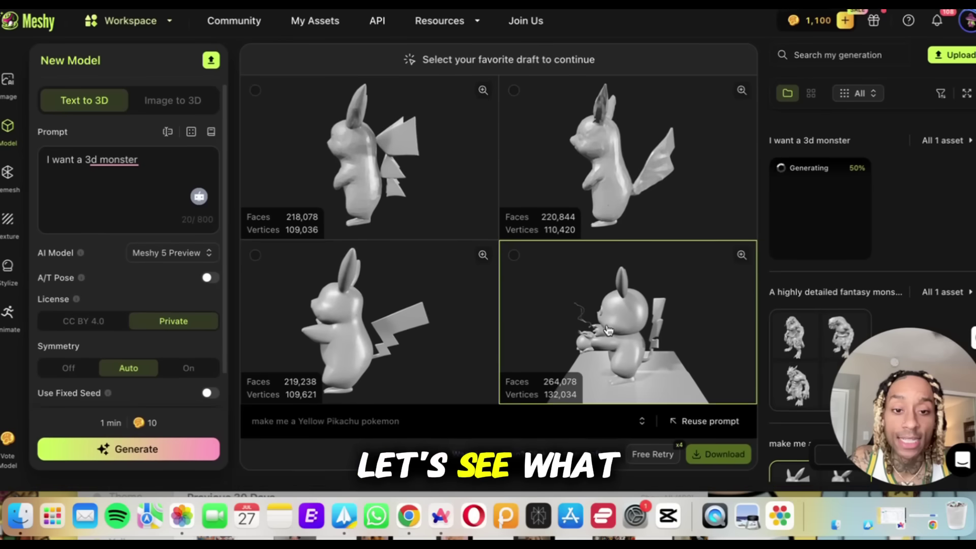
scroll(609, 330, up, 1)
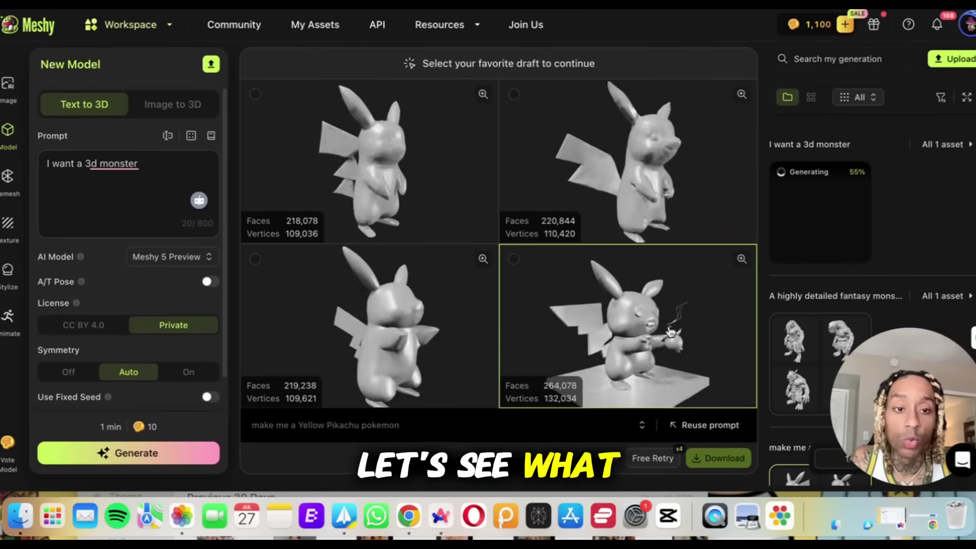
- Pick the bottom-right Pikachu draft standing on a base and confirm it with Generate Texture on
click(641, 338)
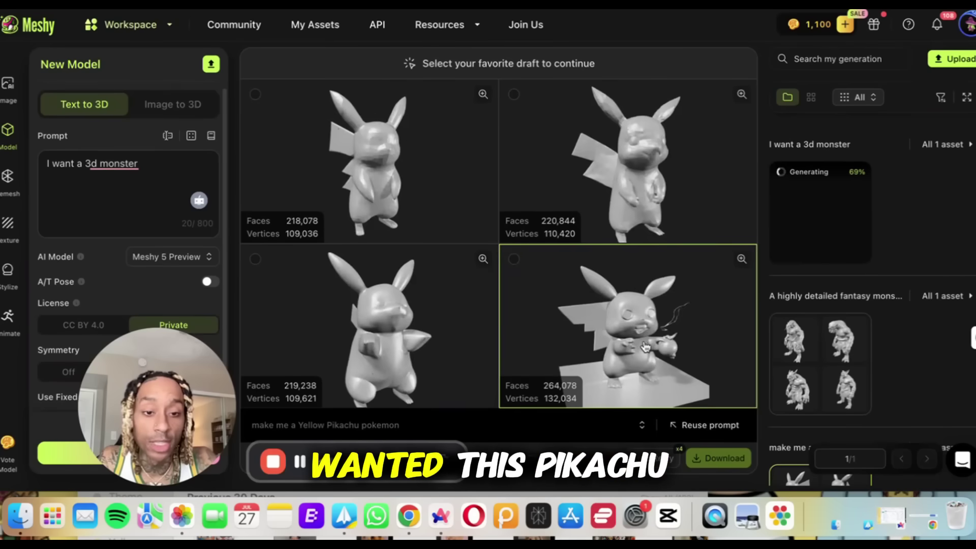
click(645, 347)
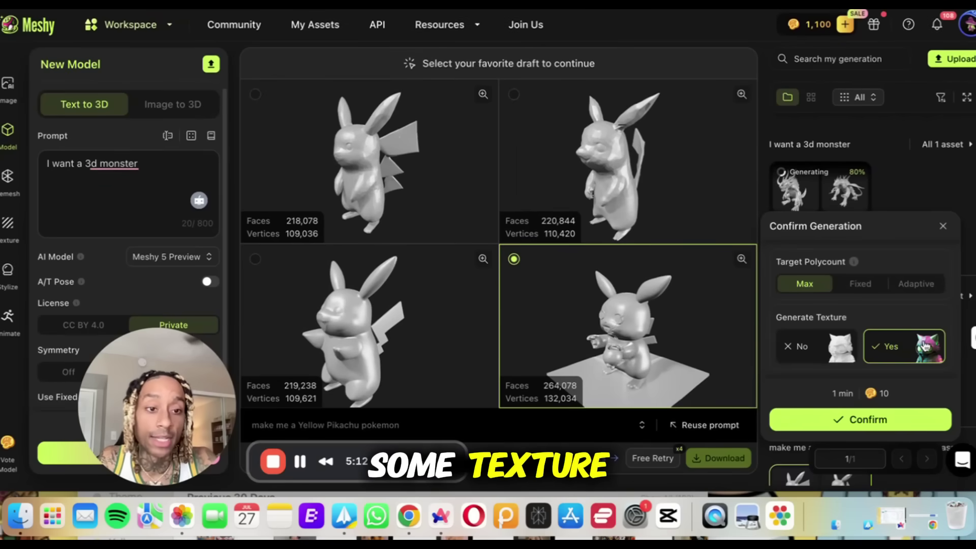
click(887, 423)
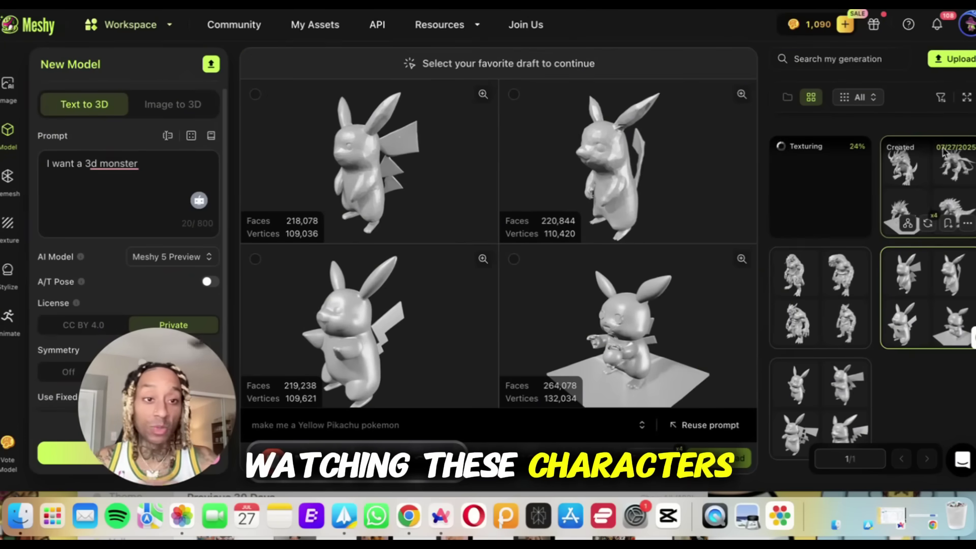
- Show the 3d monster generation's drafts and select one to bring up Confirm Generation
click(929, 174)
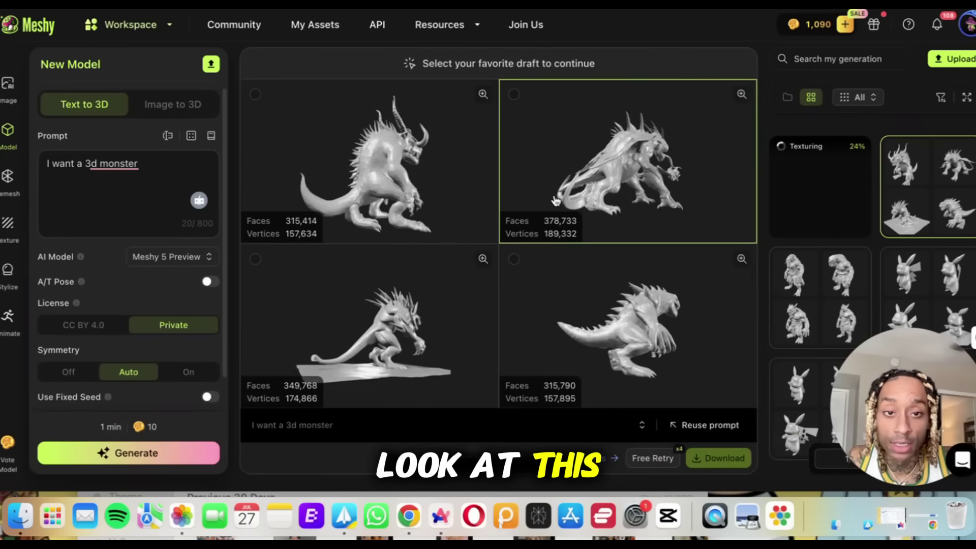
click(518, 196)
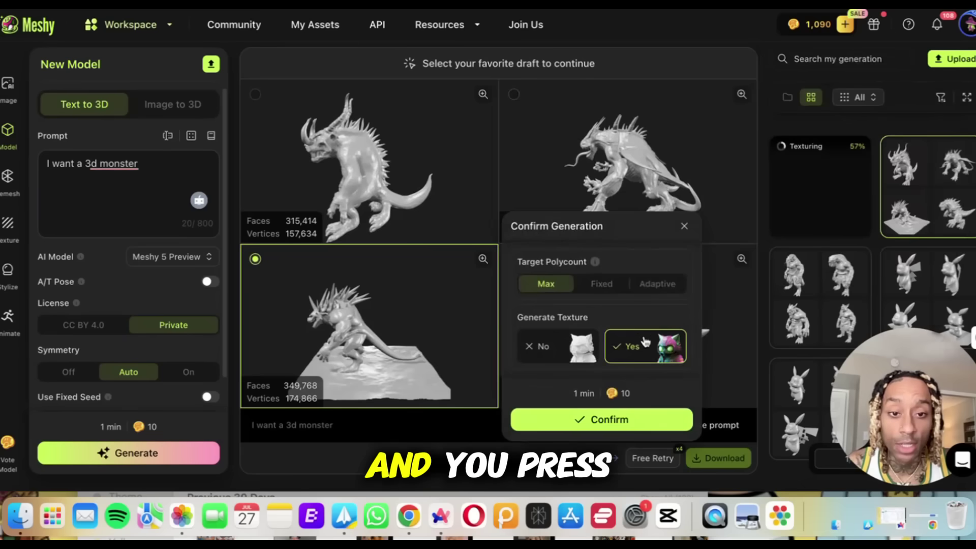
- Switch between the top-left, bottom-right, bottom-left and top-right monster drafts, then dismiss without texturing
click(473, 184)
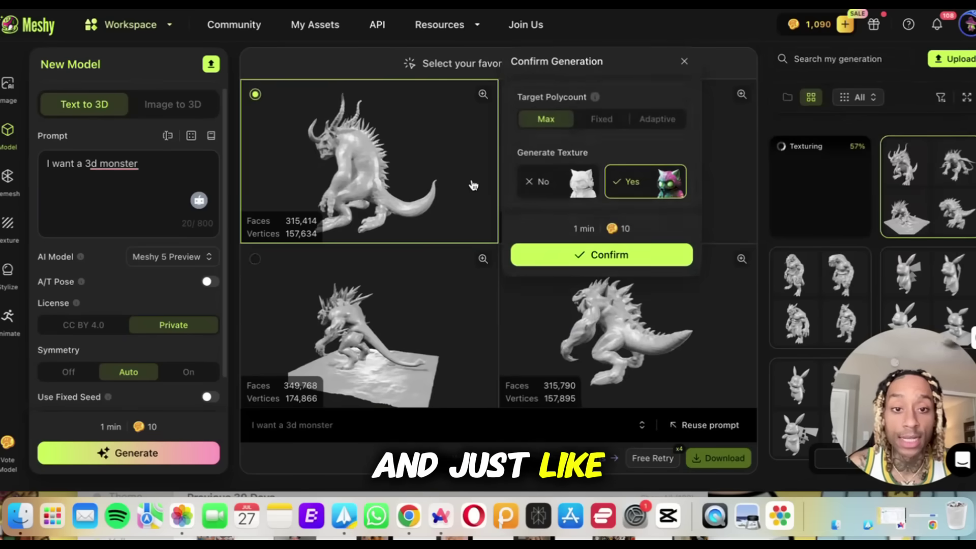
click(558, 316)
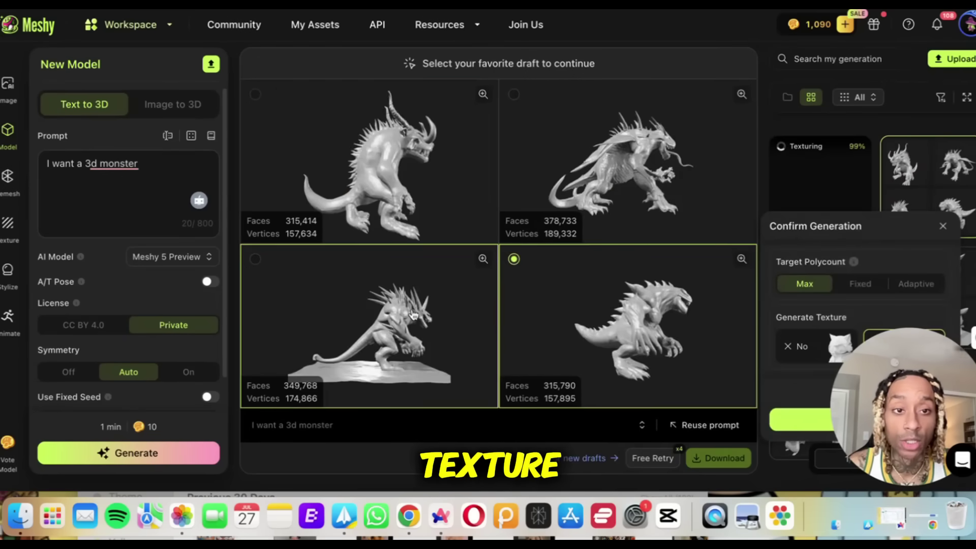
click(413, 315)
click(508, 213)
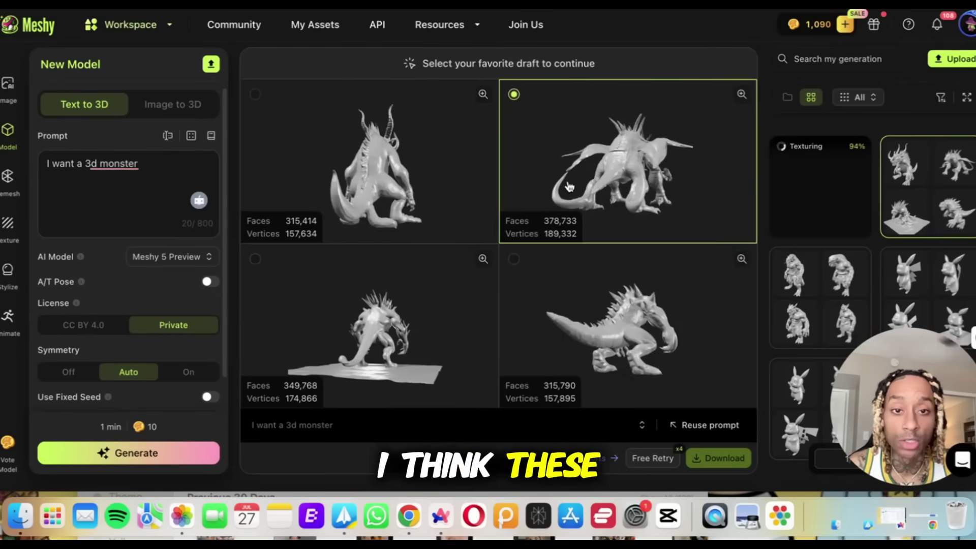
click(373, 63)
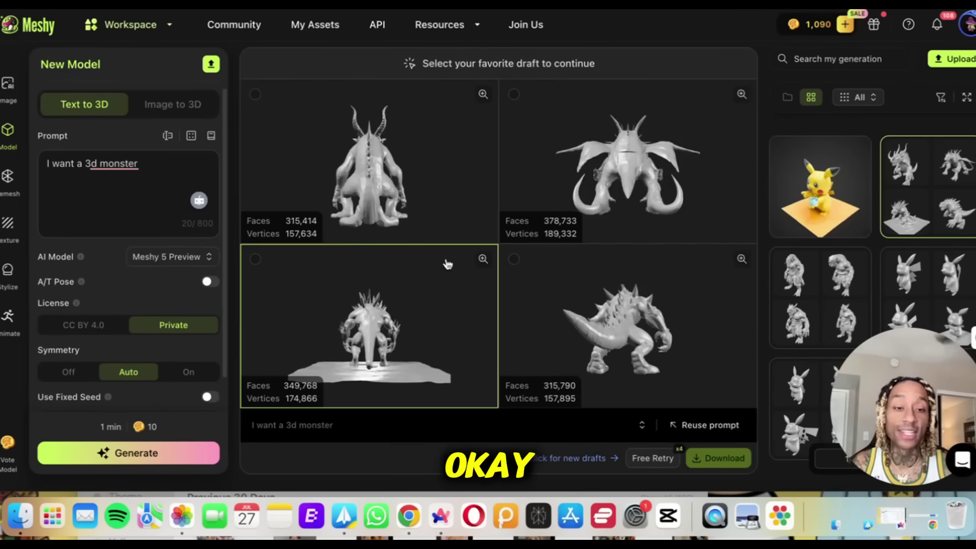
- Open the textured Pikachu, orbit it to its side, back and top, and expand Generation Info
click(812, 213)
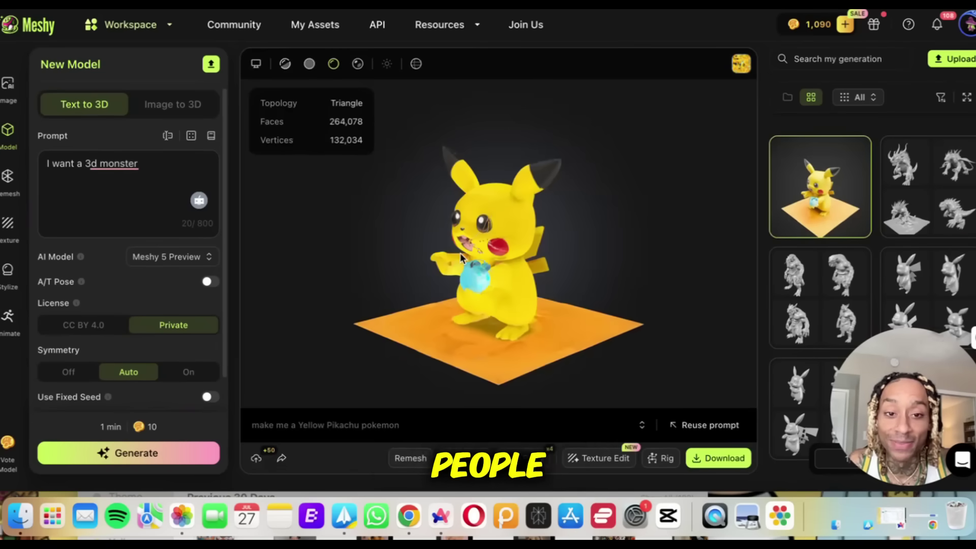
scroll(461, 256, down, 2)
drag(461, 257, 494, 252)
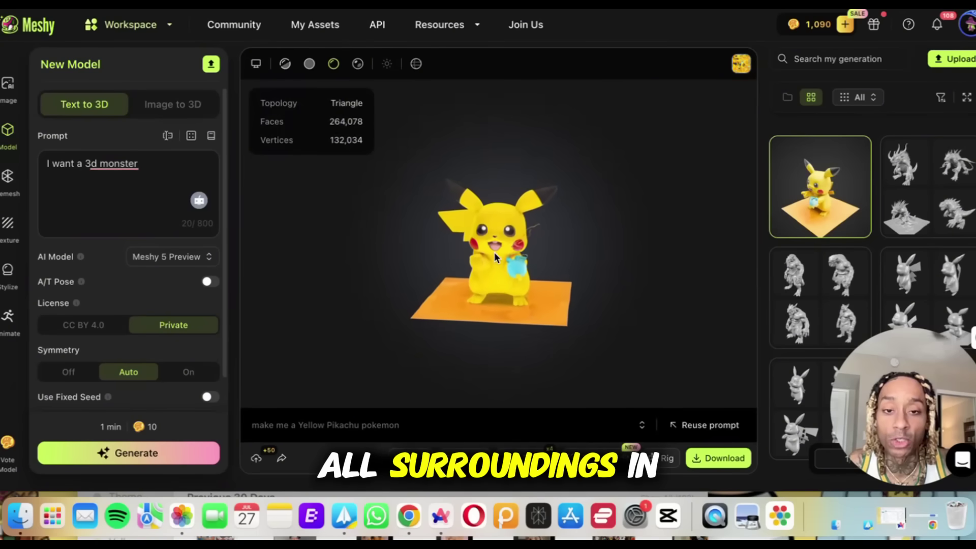
scroll(494, 252, up, 5)
scroll(494, 252, down, 3)
drag(495, 252, 683, 356)
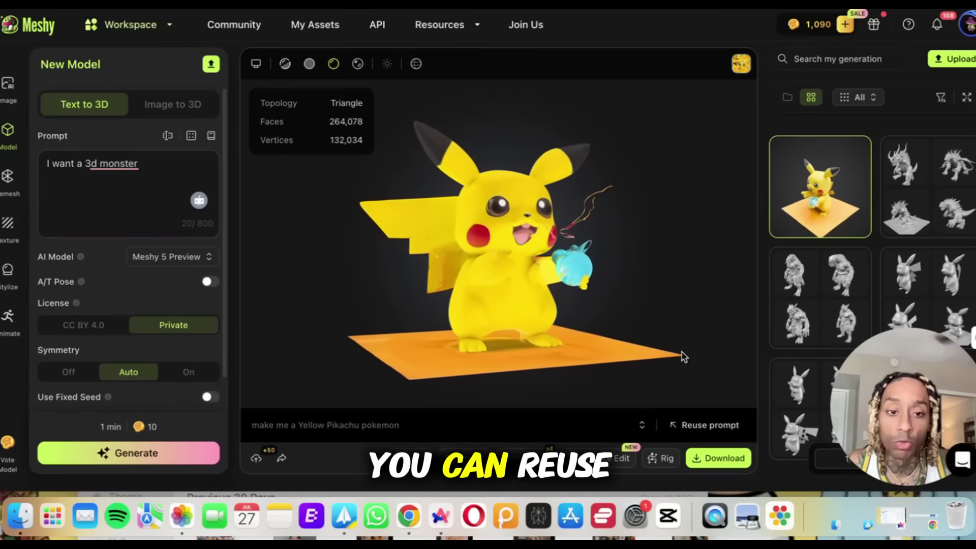
click(401, 426)
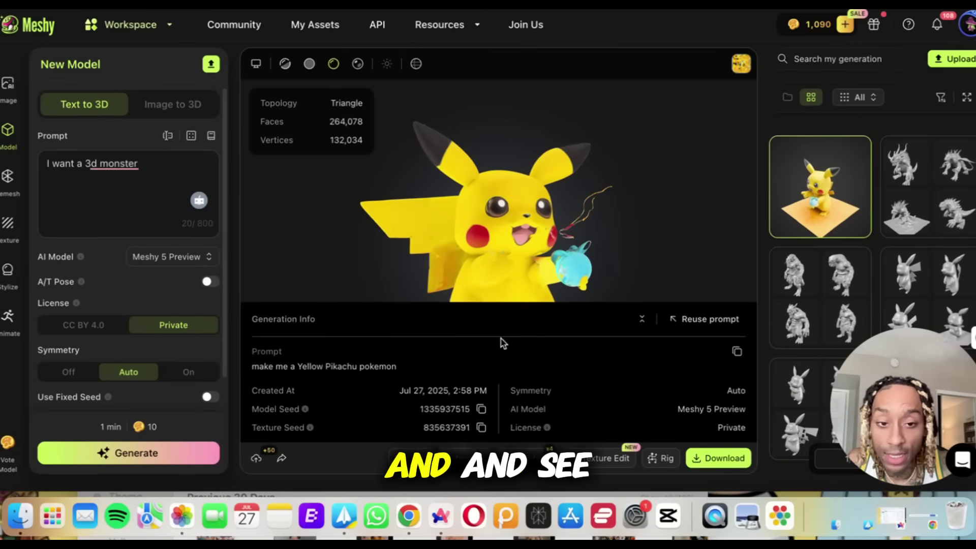